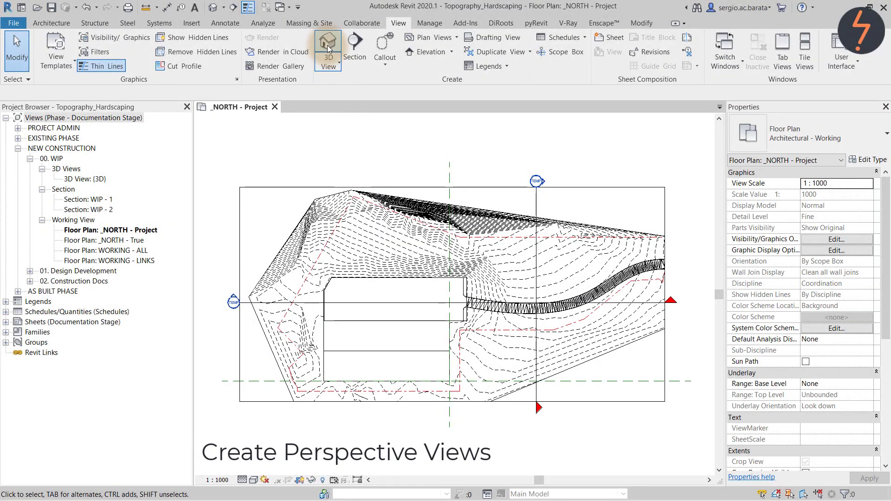
Tile the {3D} site view beside the _NORTH plan and zoom the plan to fit the topography
{"action": "left_click", "coordinate": [328, 45]}
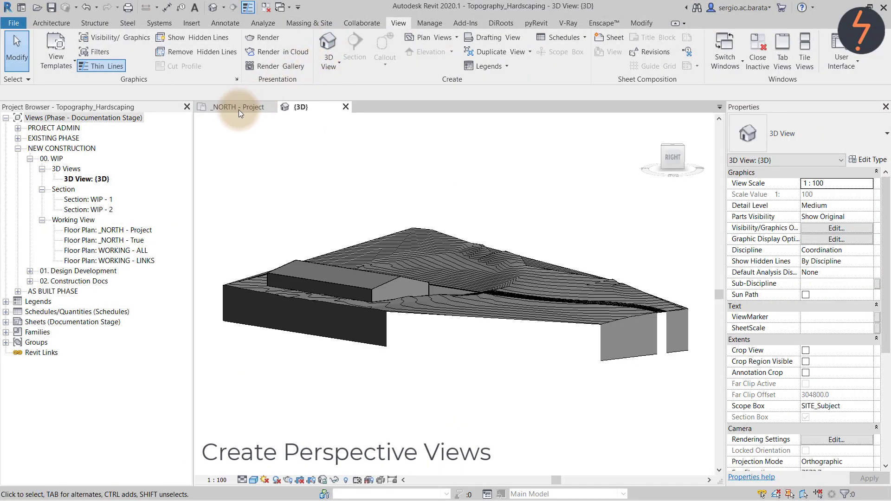
{"action": "left_click", "coordinate": [239, 109]}
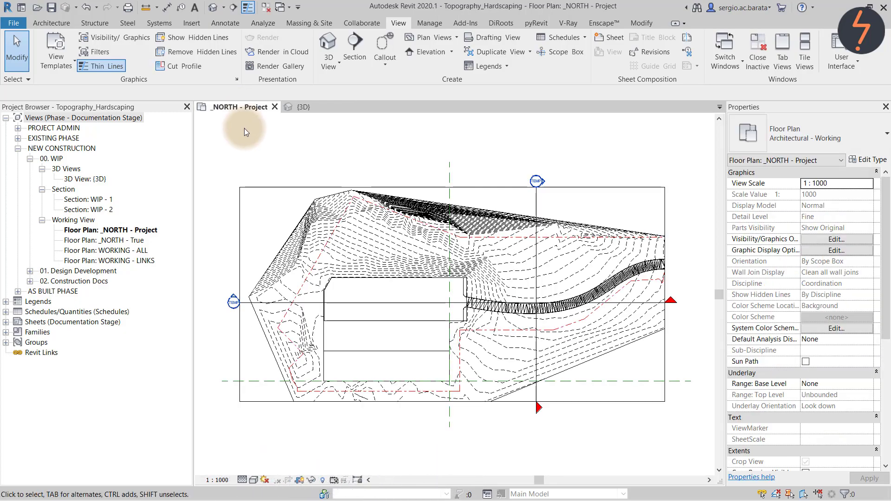
{"action": "key", "text": "w"}
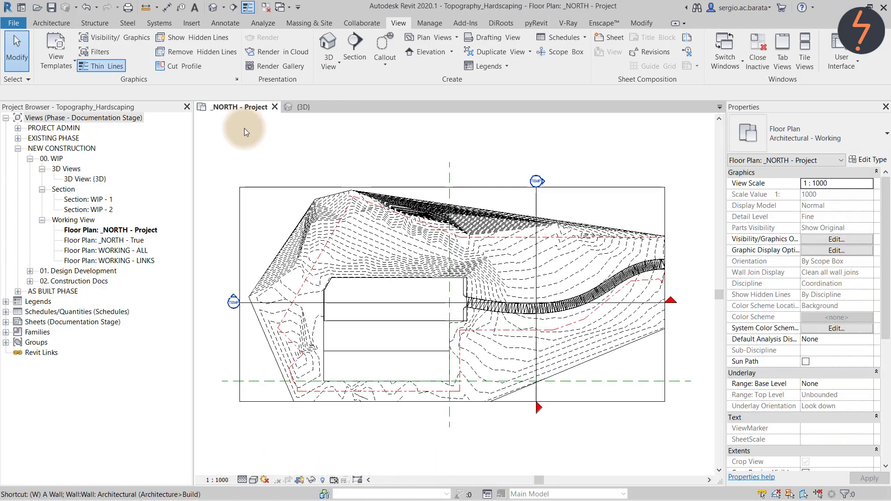
{"action": "key", "text": "t"}
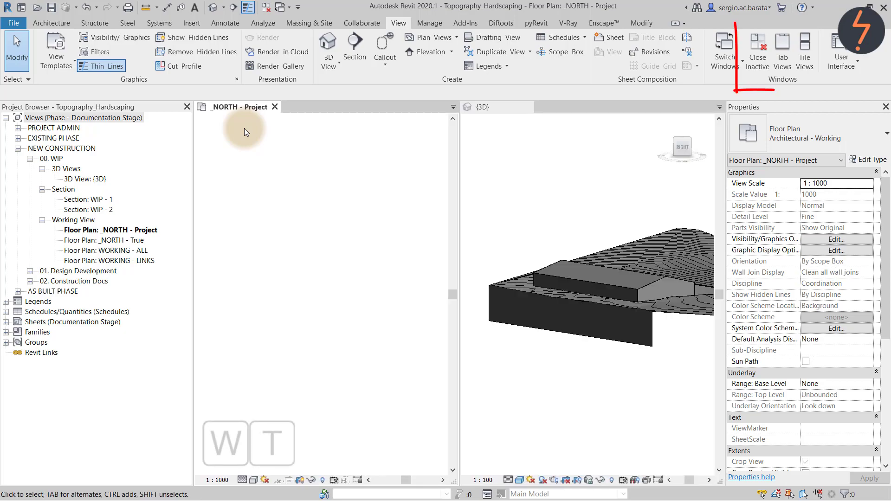
{"action": "right_click", "coordinate": [245, 129]}
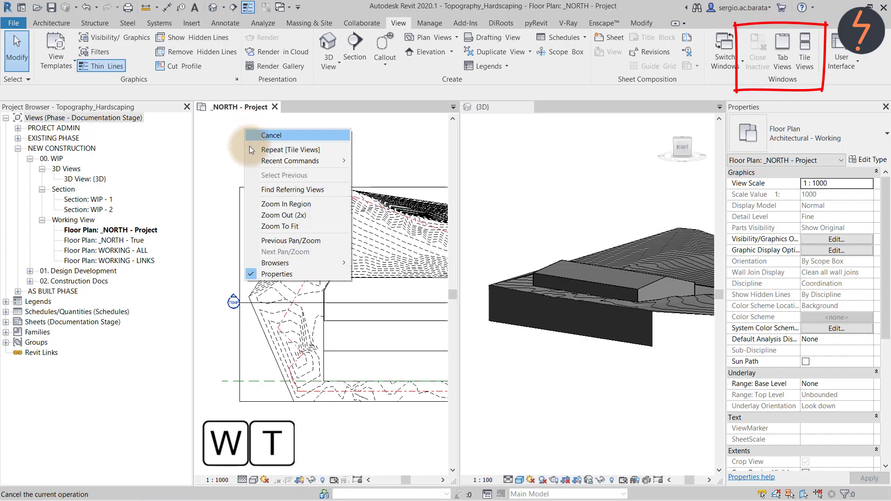
{"action": "left_click", "coordinate": [273, 225]}
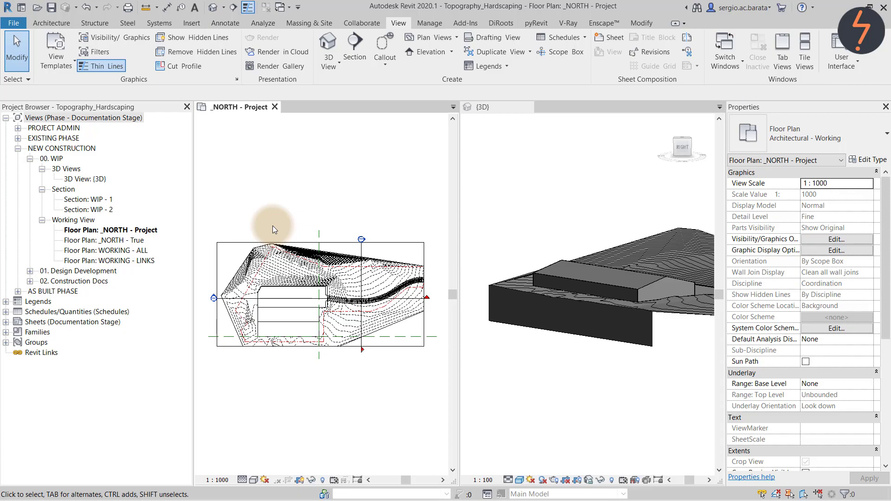
Place a perspective camera in the north plan, aimed at the site's east edge
{"action": "left_click", "coordinate": [335, 66]}
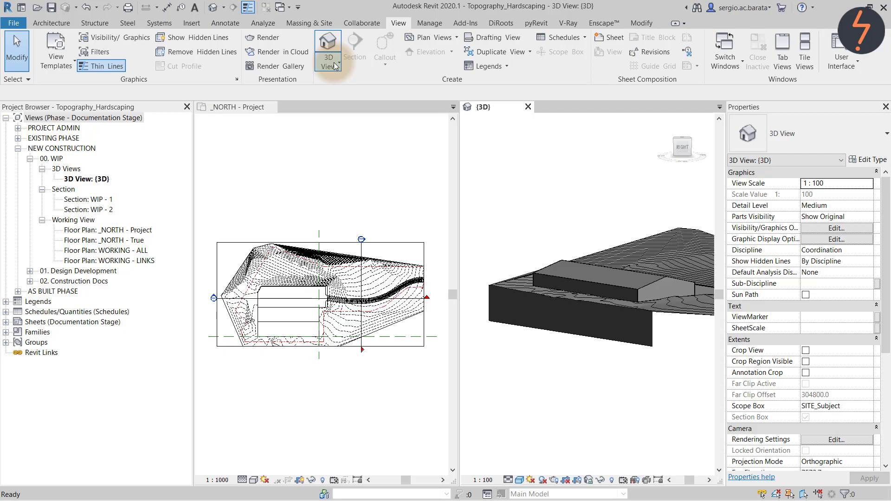
{"action": "left_click", "coordinate": [334, 65]}
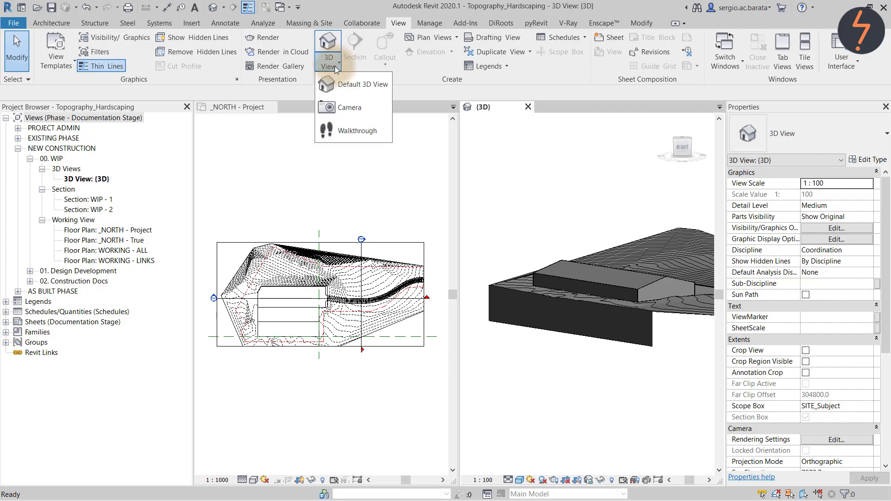
{"action": "left_click", "coordinate": [338, 109]}
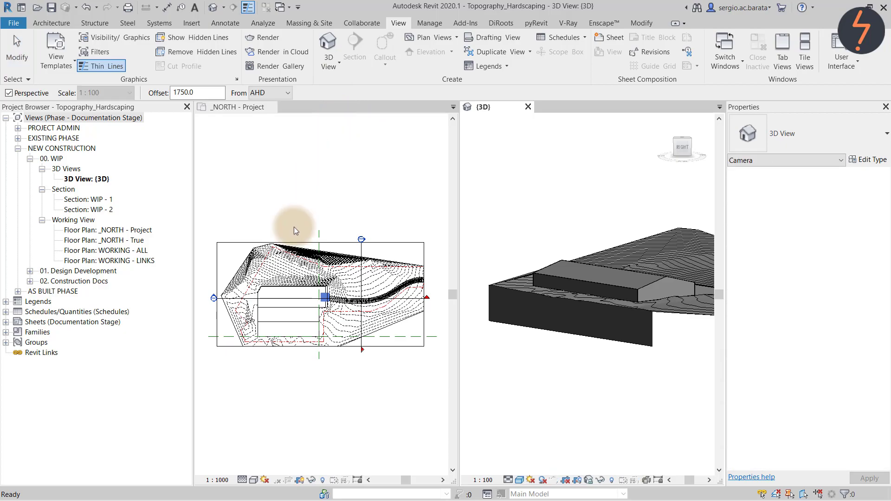
{"action": "left_click", "coordinate": [270, 289]}
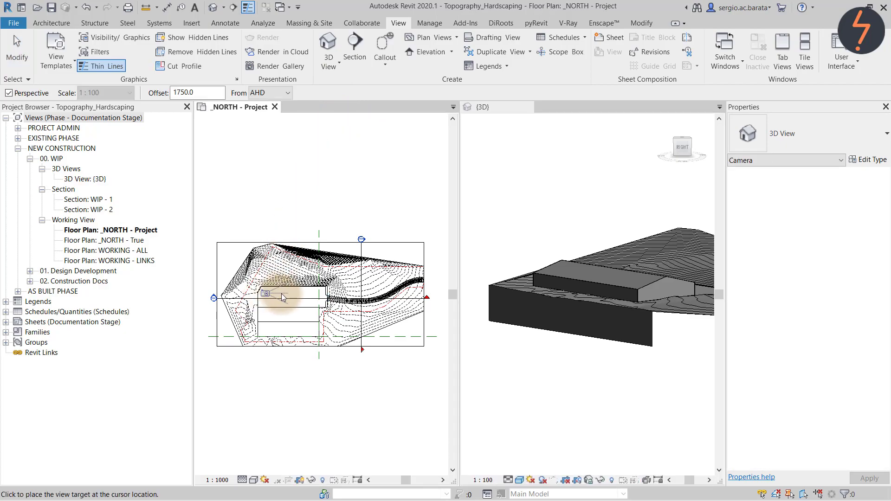
{"action": "left_click", "coordinate": [436, 294]}
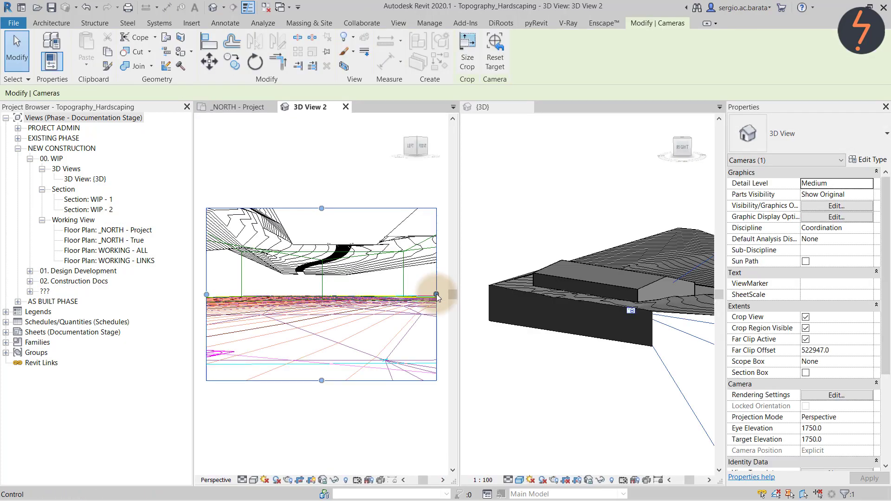
Set the camera's eye and target elevations to 57000
{"action": "left_click", "coordinate": [852, 431]}
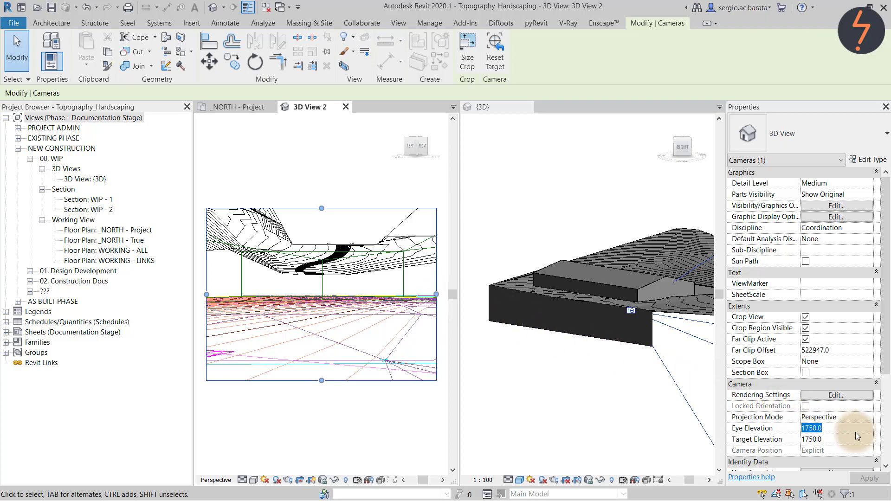
{"action": "type", "text": "57000"}
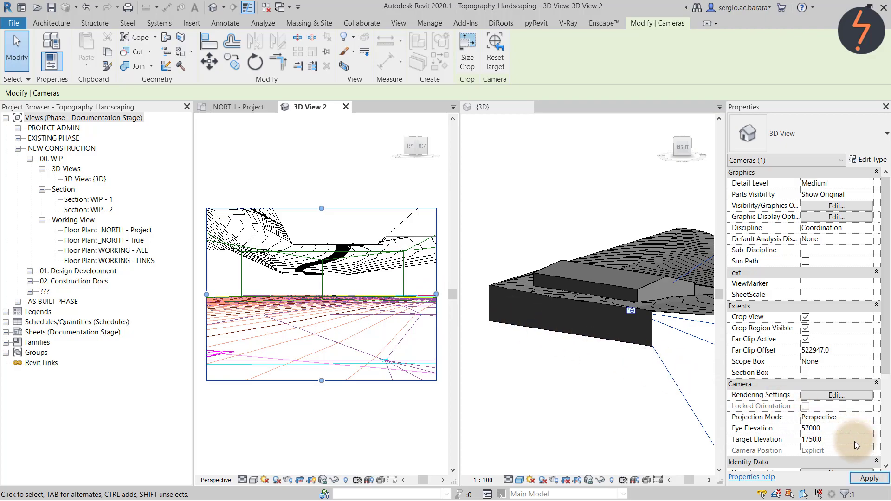
{"action": "key", "text": "Tab"}
{"action": "type", "text": "5700"}
{"action": "type", "text": "0"}
{"action": "key", "text": "Return"}
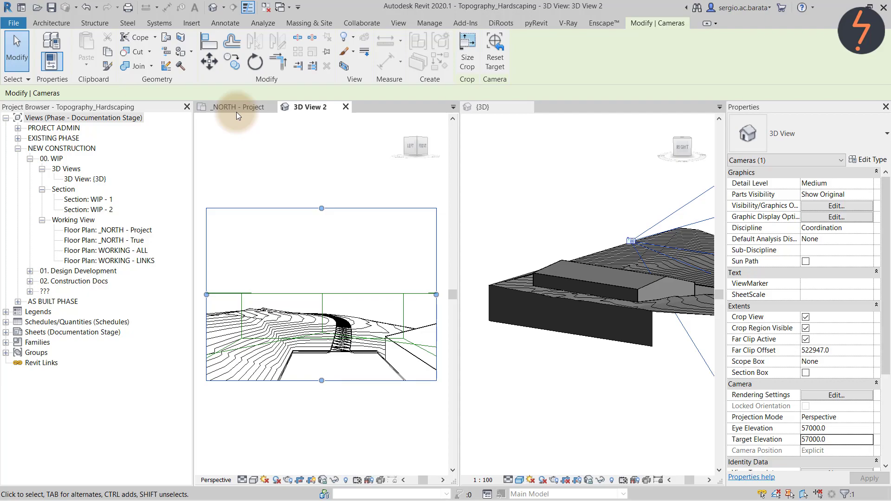
Place camera 3D View 3 on the upper slope, with eye and target elevations of 57000
{"action": "left_click", "coordinate": [238, 106]}
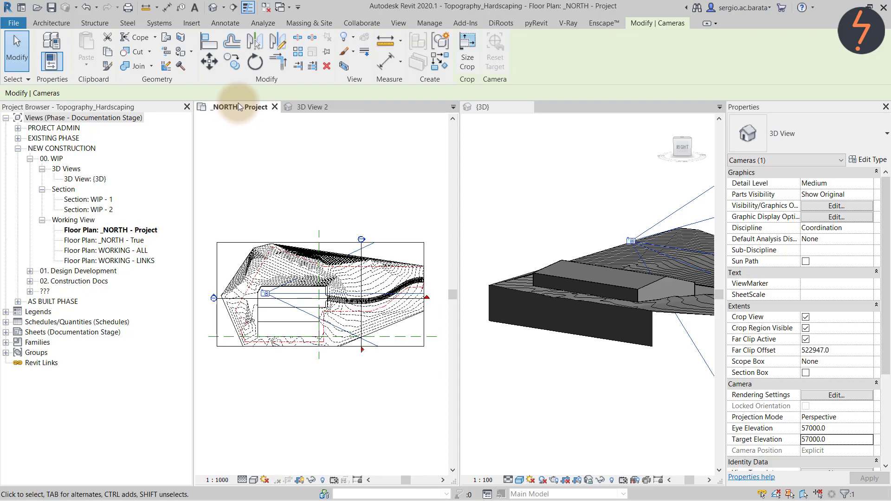
{"action": "left_click", "coordinate": [398, 23]}
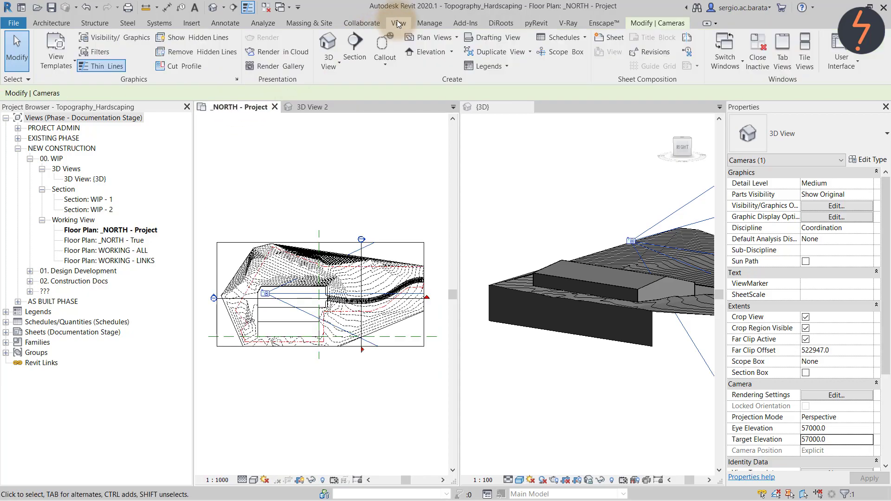
{"action": "left_click", "coordinate": [337, 66]}
{"action": "left_click", "coordinate": [345, 108]}
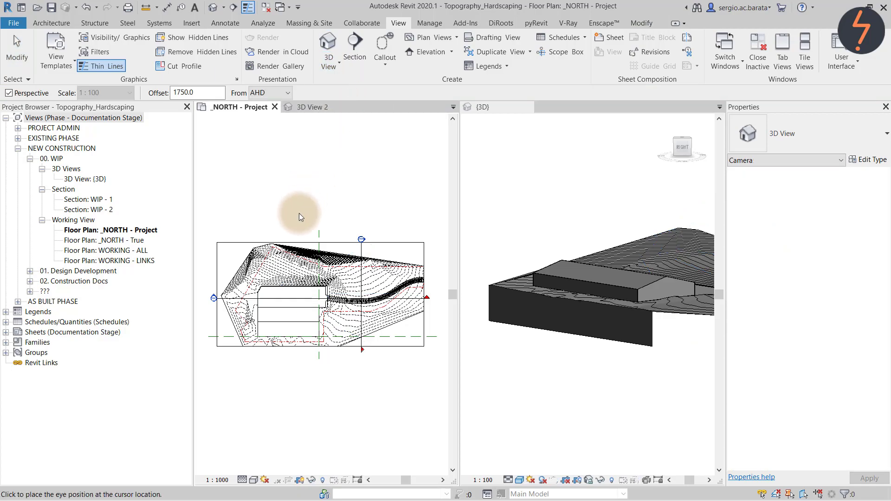
{"action": "left_click", "coordinate": [271, 269]}
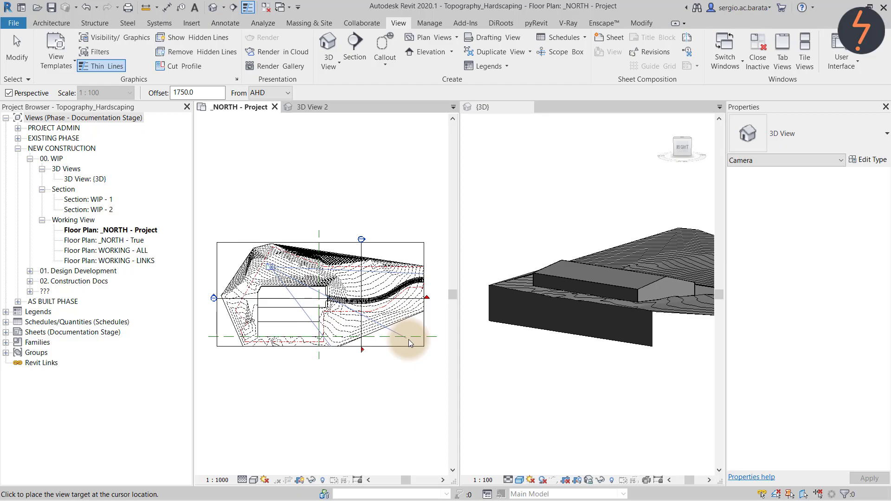
{"action": "left_click", "coordinate": [425, 349]}
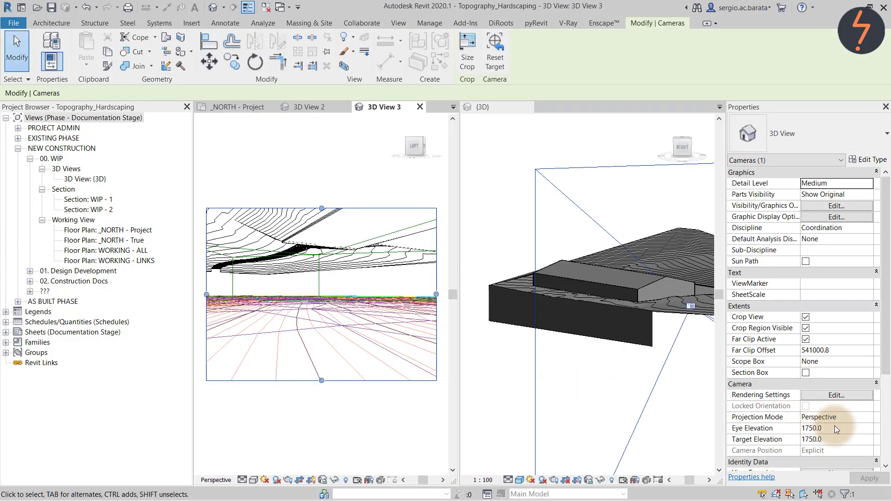
{"action": "left_click", "coordinate": [835, 427]}
{"action": "type", "text": "57000"}
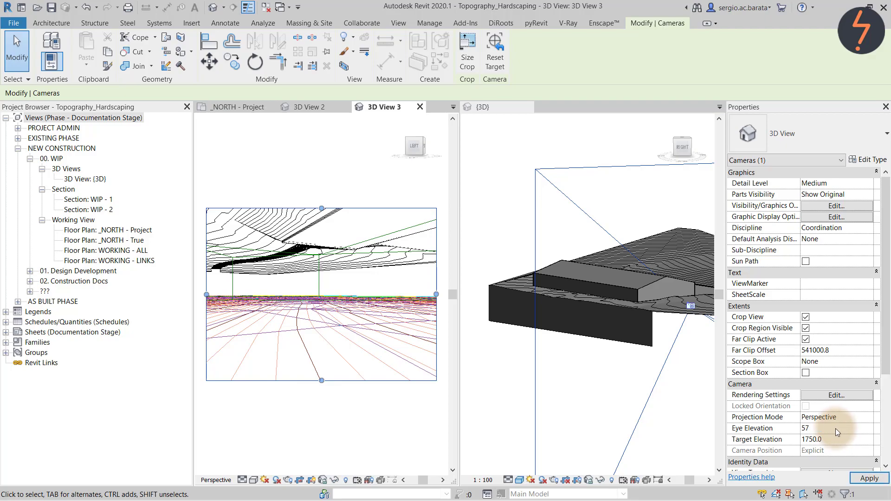
{"action": "left_click", "coordinate": [839, 440]}
{"action": "type", "text": "57"}
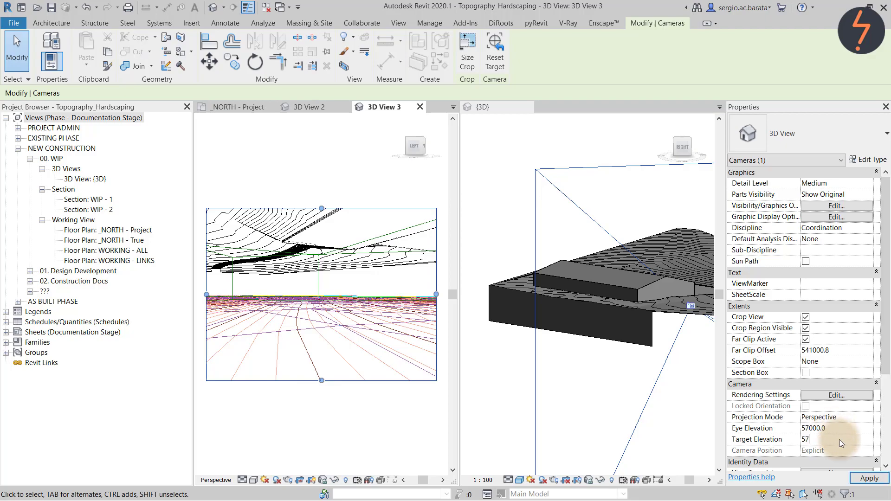
{"action": "type", "text": "000.0"}
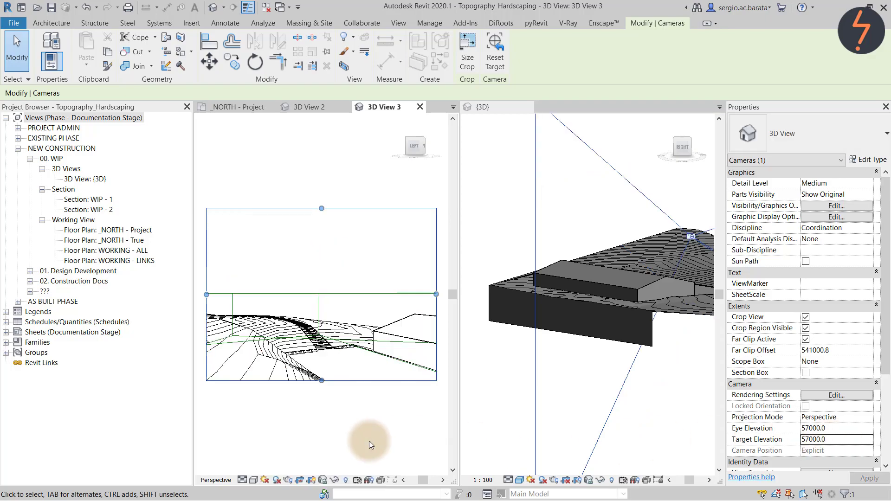
Give 3D View 2 and 3D View 3 Documentation Stage 00. WIP and ViewType 3D Views
{"action": "left_click", "coordinate": [30, 291]}
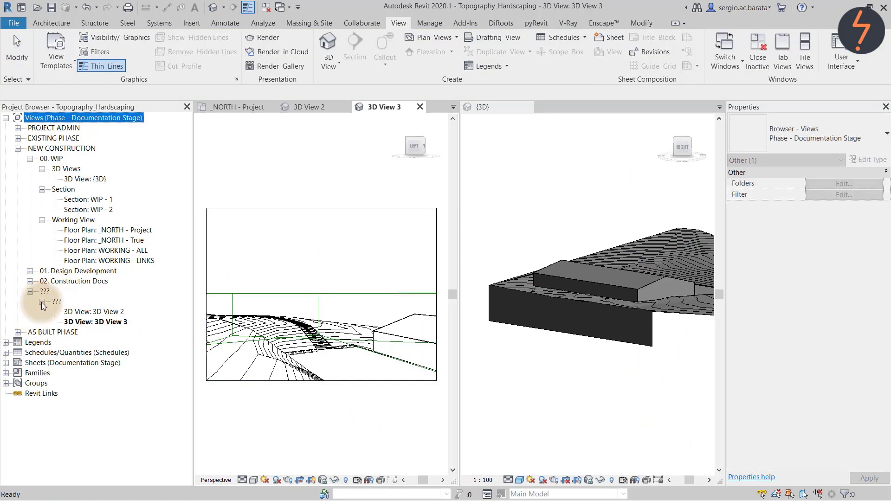
{"action": "left_click", "coordinate": [83, 313]}
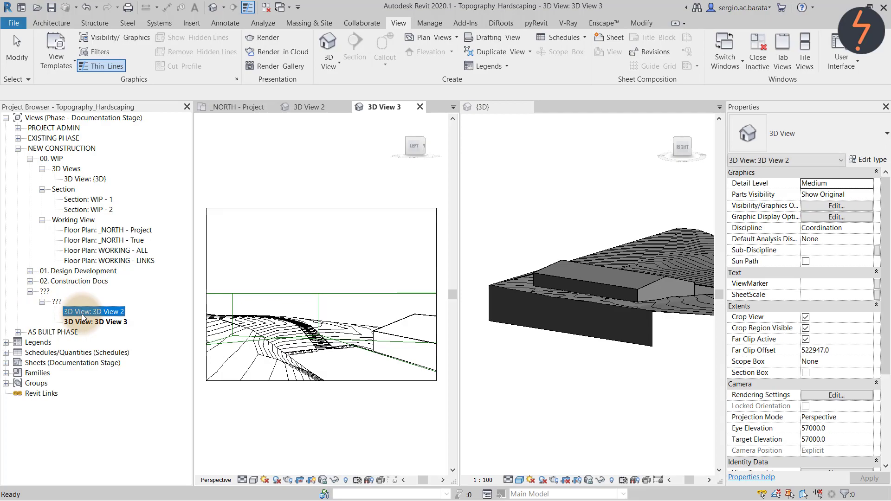
{"action": "left_click", "coordinate": [105, 322], "text": "ctrl"}
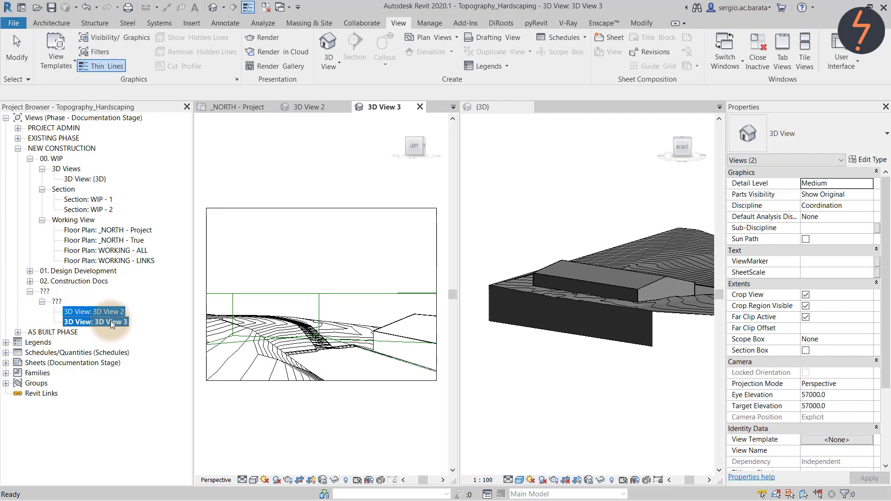
{"action": "scroll", "coordinate": [864, 432], "scroll_direction": "down", "scroll_amount": 3}
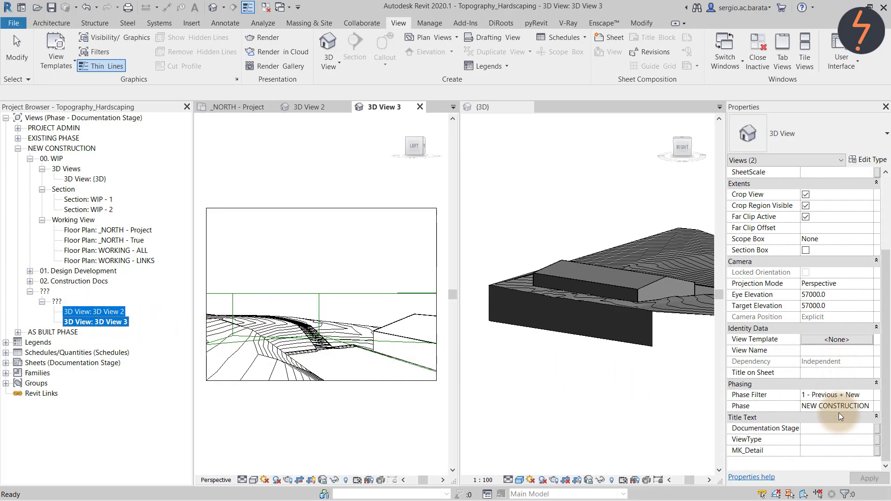
{"action": "left_click", "coordinate": [861, 427]}
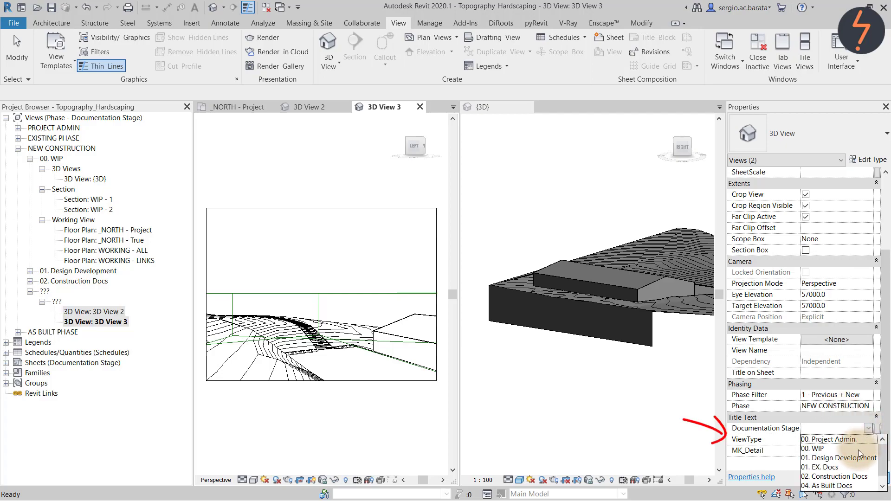
{"action": "left_click", "coordinate": [860, 452]}
{"action": "left_click", "coordinate": [868, 439]}
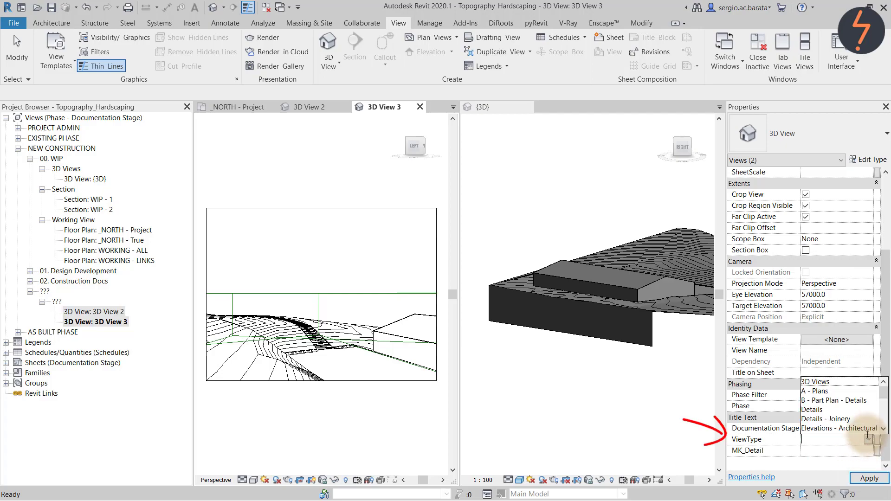
{"action": "left_click", "coordinate": [829, 380]}
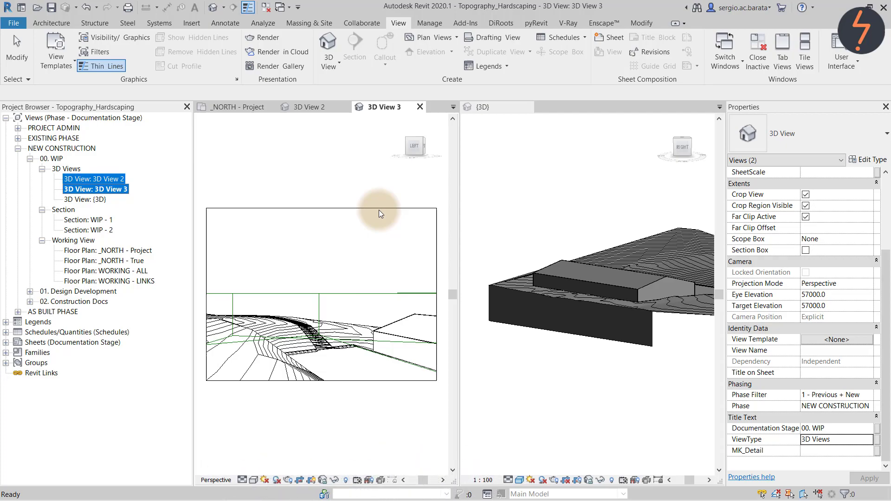
{"action": "left_click", "coordinate": [351, 182]}
Start the Enscape live render with 3D View 2 as the rendered view
{"action": "left_click", "coordinate": [604, 23]}
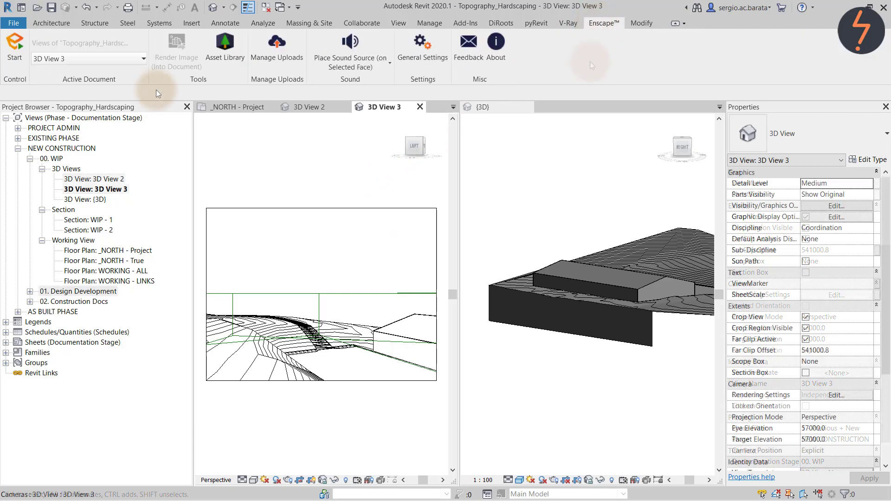
{"action": "left_click", "coordinate": [143, 61]}
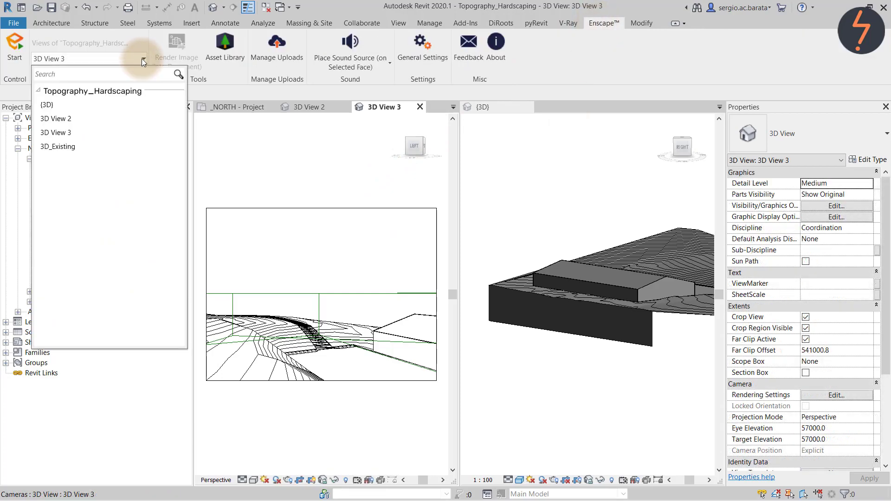
{"action": "left_click", "coordinate": [46, 120]}
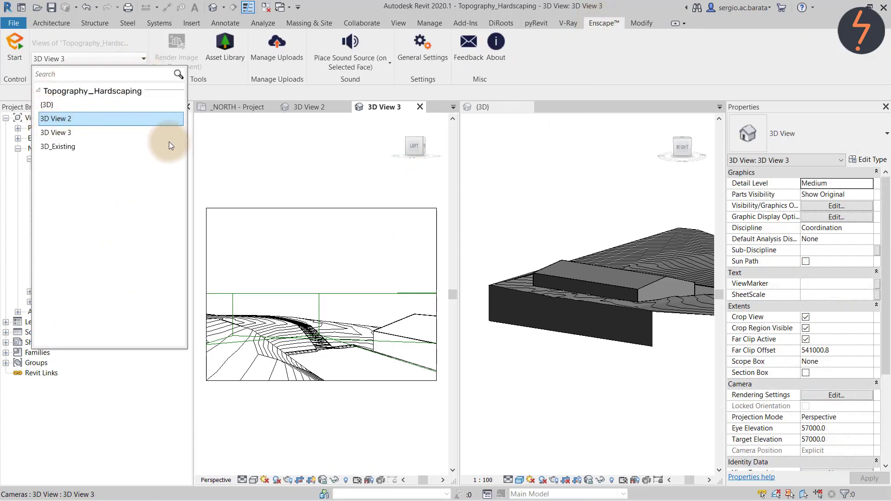
{"action": "left_click", "coordinate": [226, 152]}
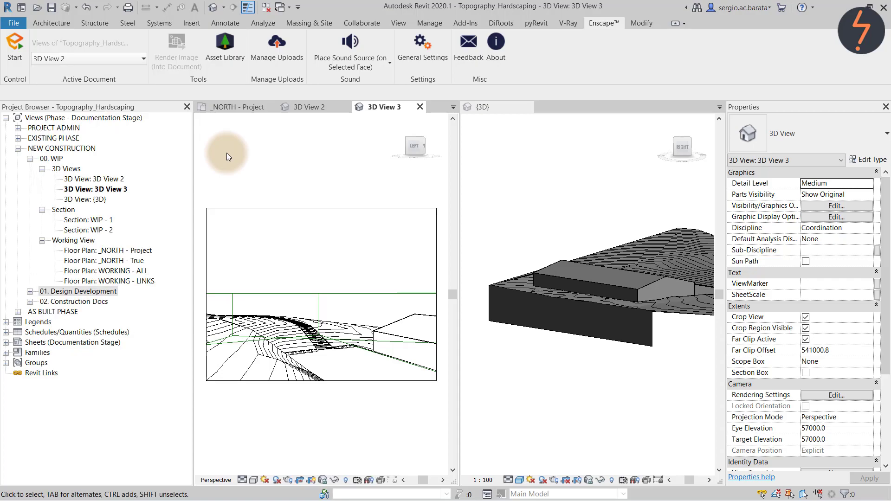
{"action": "left_click", "coordinate": [14, 48]}
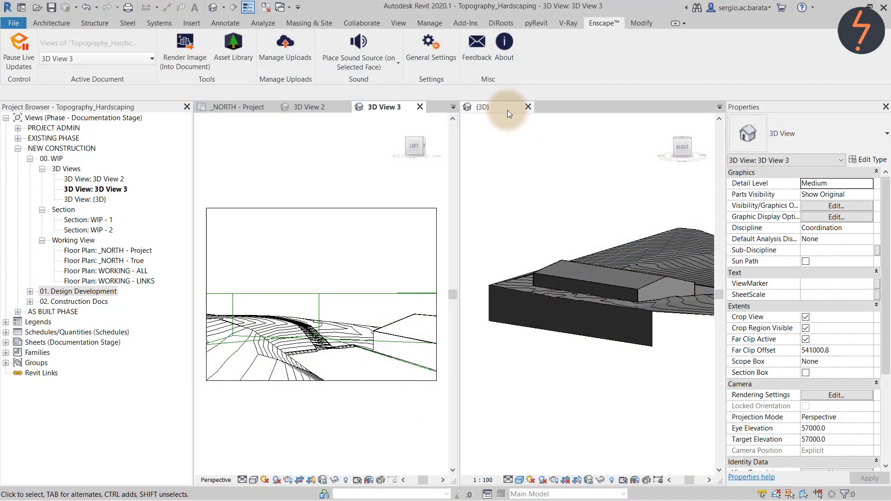
Show the {3D} view as a full tab and select the topography surface
{"action": "left_click", "coordinate": [503, 105]}
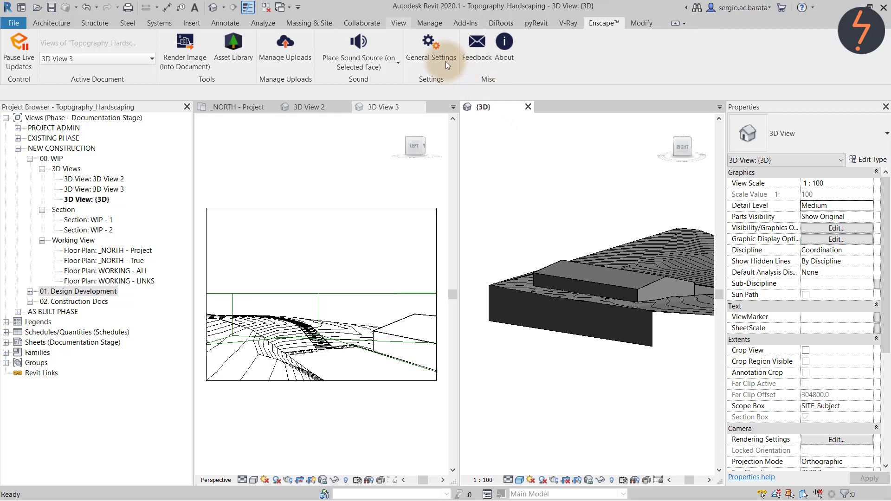
{"action": "left_click", "coordinate": [398, 23]}
{"action": "left_click", "coordinate": [781, 66]}
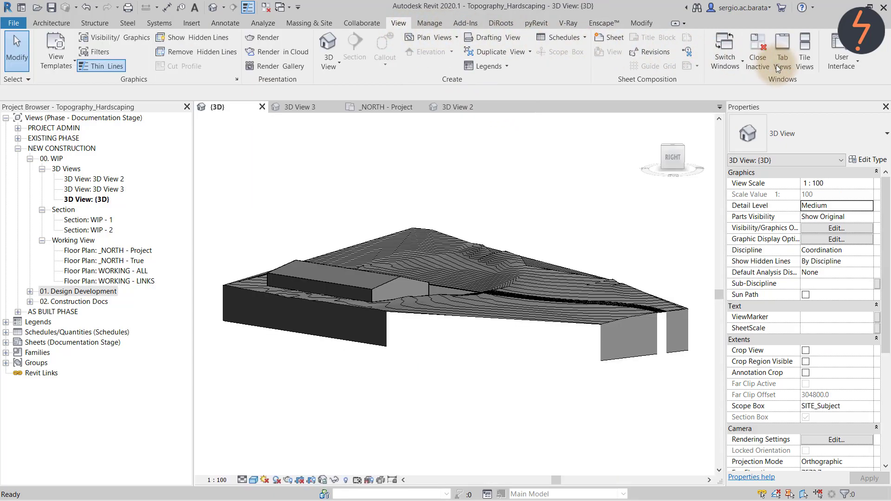
{"action": "left_click", "coordinate": [647, 203]}
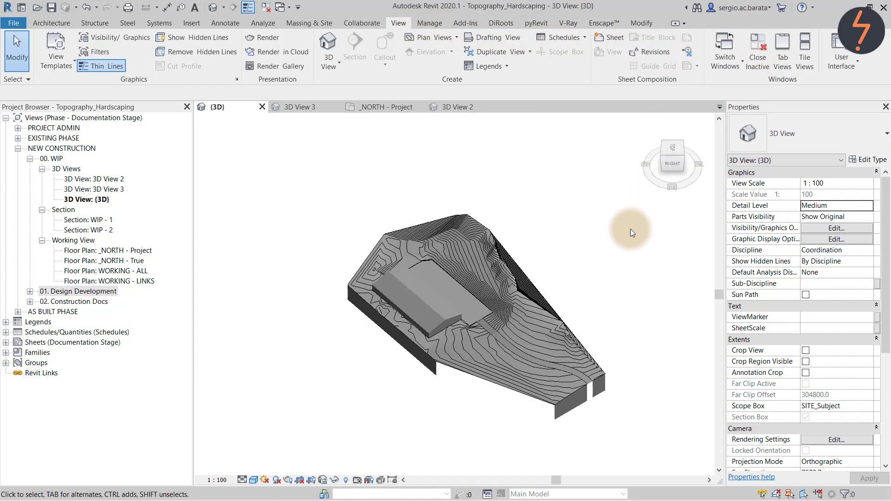
{"action": "left_click", "coordinate": [530, 310]}
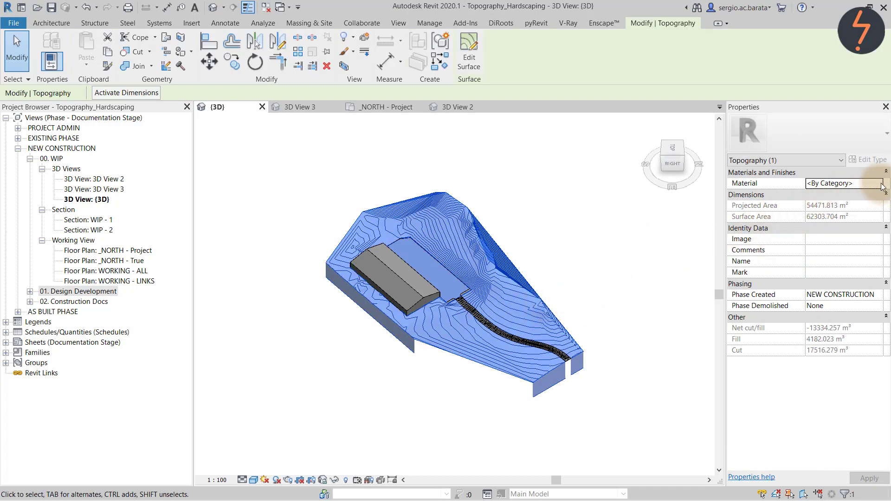
Create a new material from the topography's Material field and rename it _Site_Grass_Wild
{"action": "left_click", "coordinate": [880, 183]}
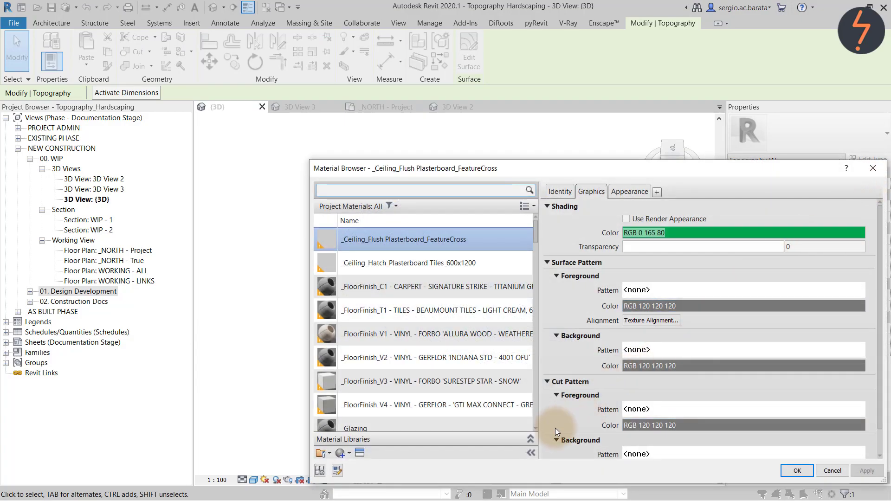
{"action": "left_click", "coordinate": [341, 453]}
{"action": "left_click", "coordinate": [369, 464]}
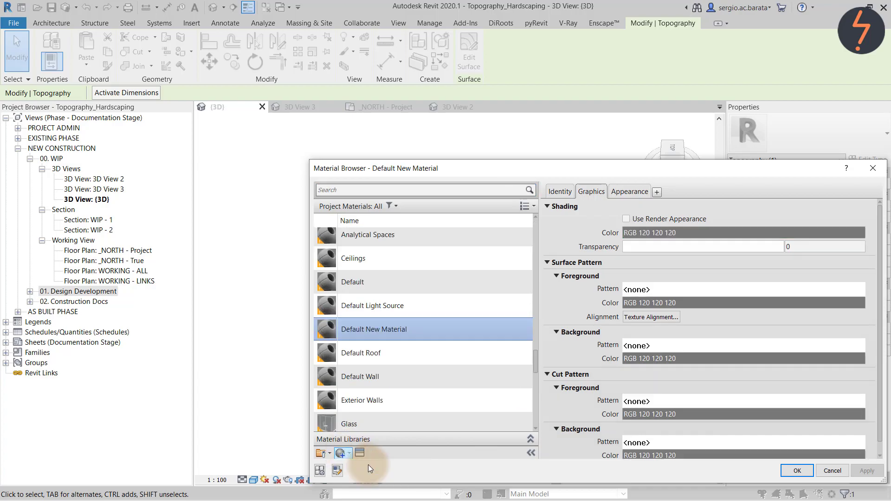
{"action": "right_click", "coordinate": [418, 326]}
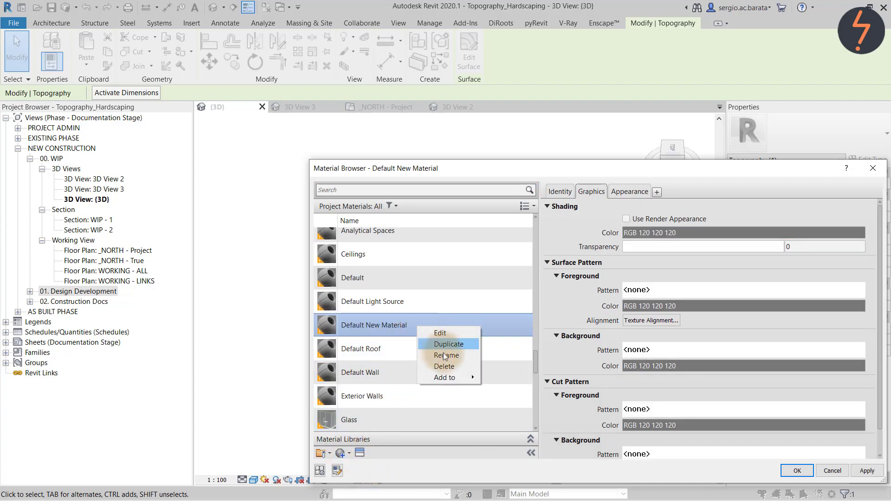
{"action": "left_click", "coordinate": [444, 353]}
{"action": "key", "text": "BackSpace"}
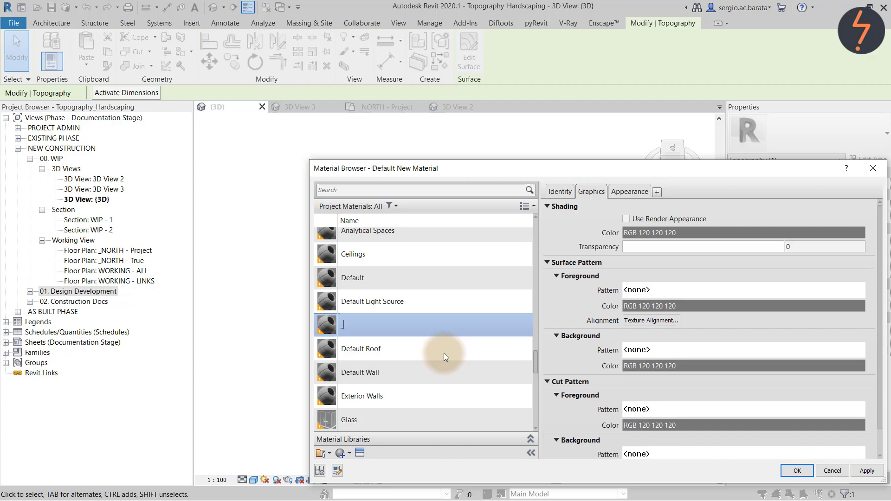
{"action": "type", "text": "_Site_Gra"}
{"action": "type", "text": "ss_Wild"}
Give _Site_Grass_Wild the Sitework Grass - Raw Field appearance
{"action": "key", "text": "Return"}
{"action": "left_click", "coordinate": [361, 453]}
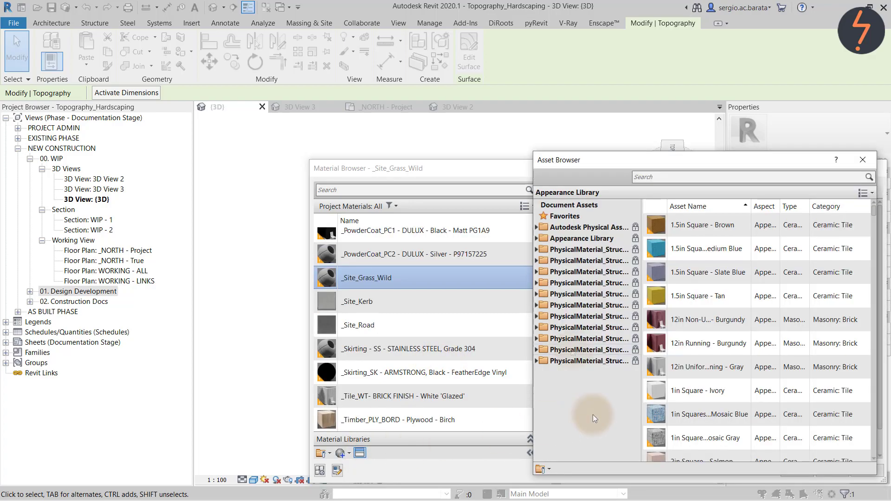
{"action": "left_click", "coordinate": [537, 238]}
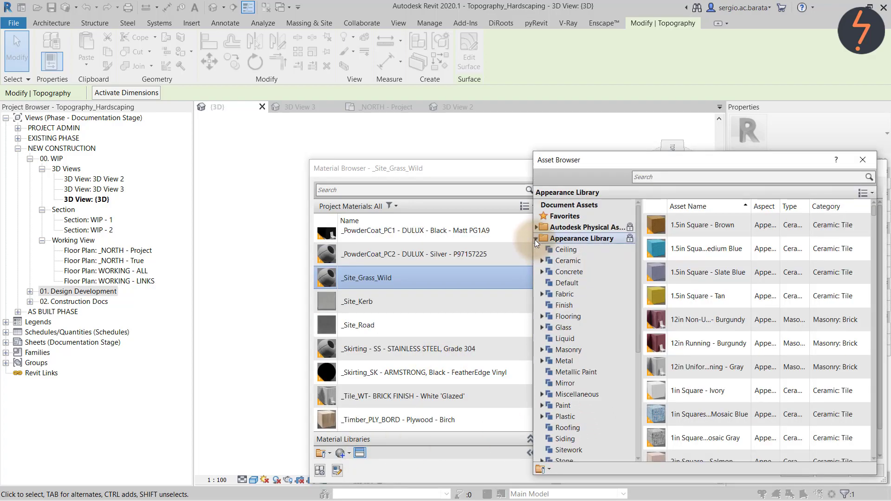
{"action": "left_click", "coordinate": [603, 452]}
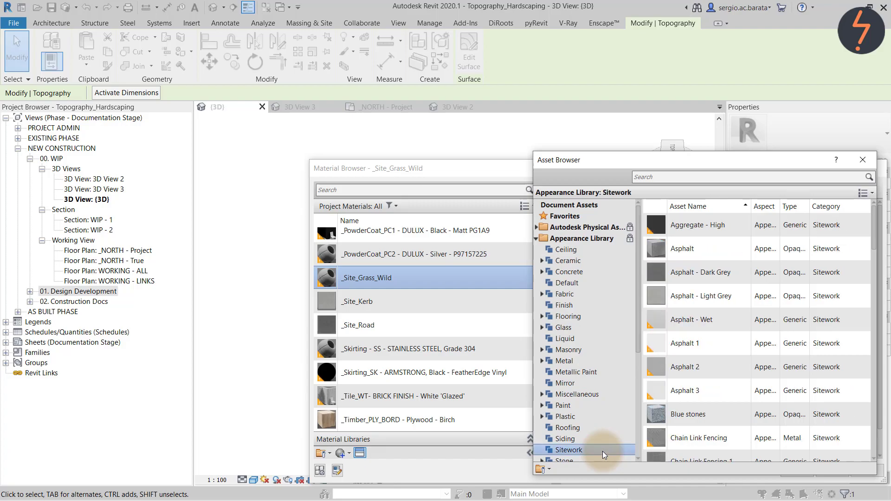
{"action": "scroll", "coordinate": [720, 428], "scroll_direction": "down", "scroll_amount": 3}
{"action": "scroll", "coordinate": [720, 429], "scroll_direction": "down", "scroll_amount": 5}
{"action": "scroll", "coordinate": [720, 428], "scroll_direction": "down", "scroll_amount": 2}
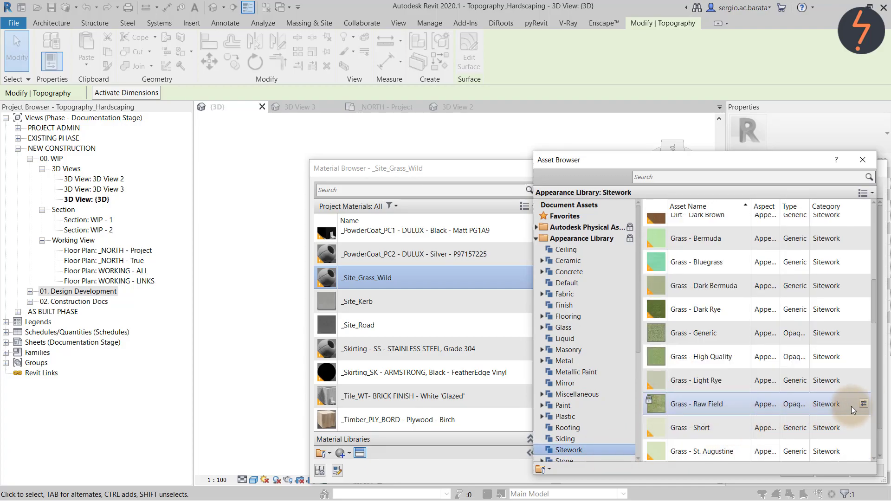
{"action": "left_click", "coordinate": [863, 403]}
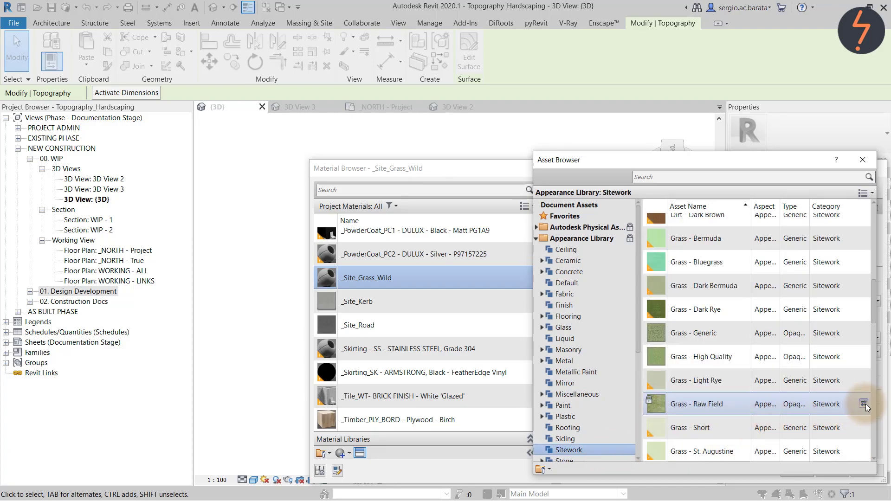
Assign the _Site_Grass_Wild material to the topography surface
{"action": "left_click", "coordinate": [863, 159]}
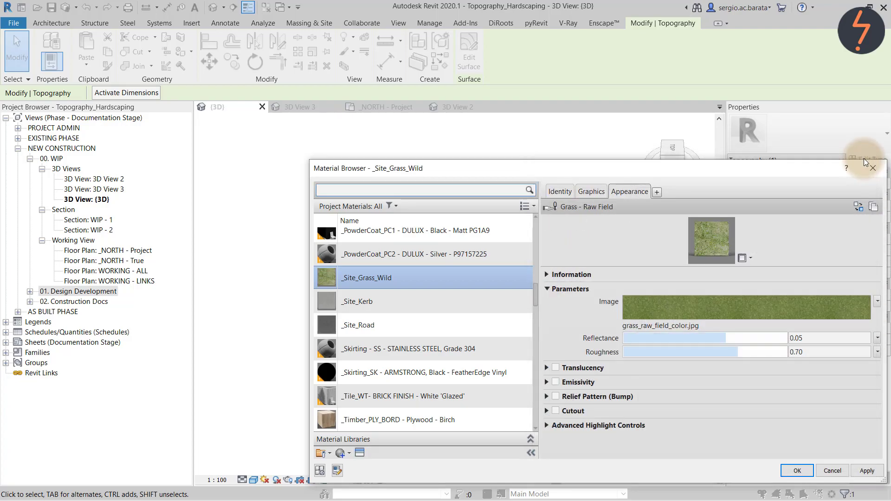
{"action": "left_click", "coordinate": [867, 472]}
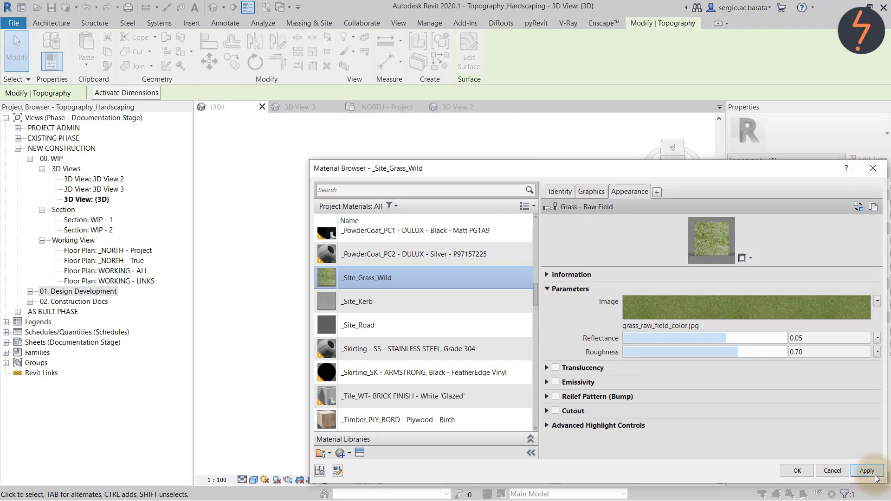
{"action": "left_click", "coordinate": [797, 472]}
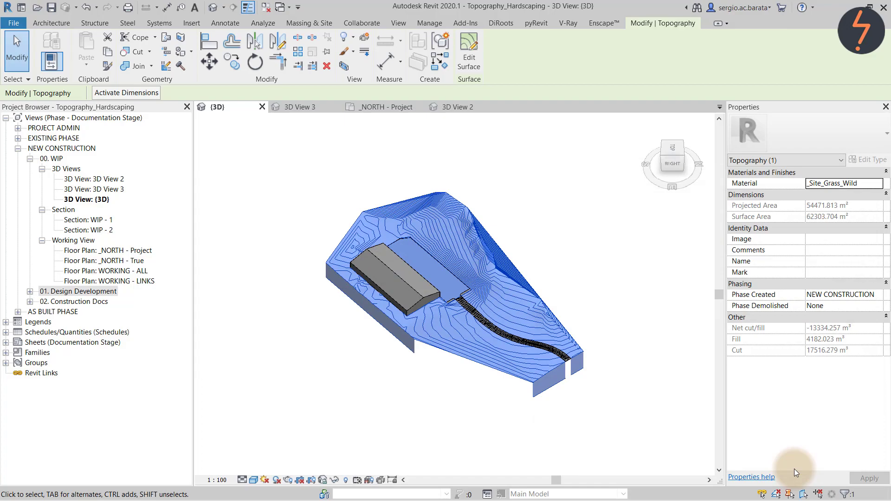
Bring up Enscape to view the live render of the grassy site, road and pad
{"action": "left_click", "coordinate": [599, 23]}
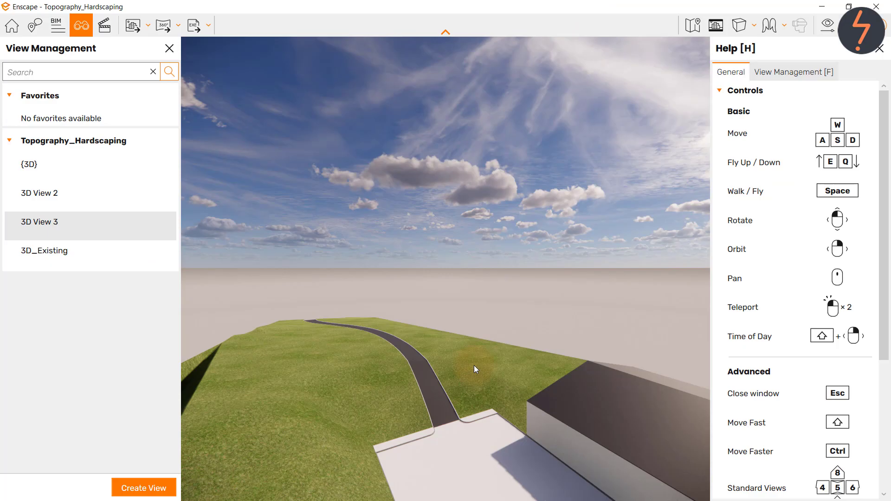
{"action": "scroll", "coordinate": [453, 312], "scroll_direction": "up", "scroll_amount": 5}
{"action": "scroll", "coordinate": [467, 272], "scroll_direction": "up", "scroll_amount": 5}
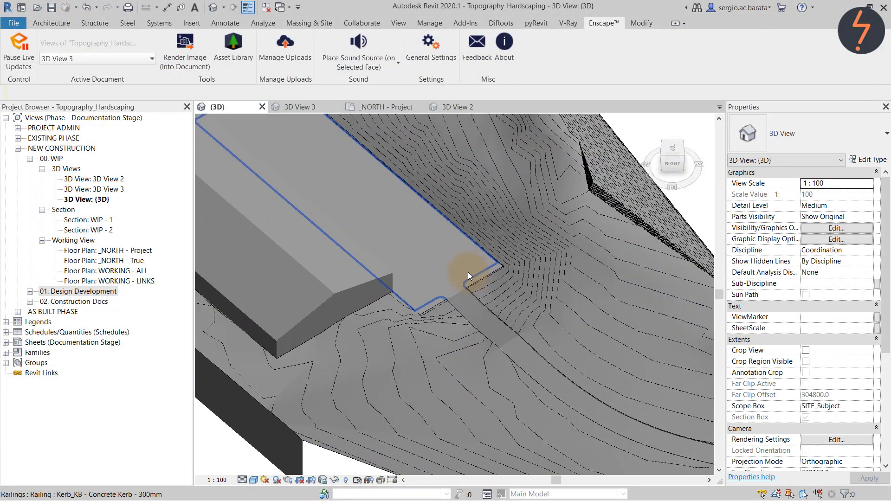
{"action": "scroll", "coordinate": [468, 272], "scroll_direction": "up", "scroll_amount": 3}
Set the Concrete_Slab kerb floor's structure layer to _Site_Road and preview it in Enscape
{"action": "left_click", "coordinate": [486, 289]}
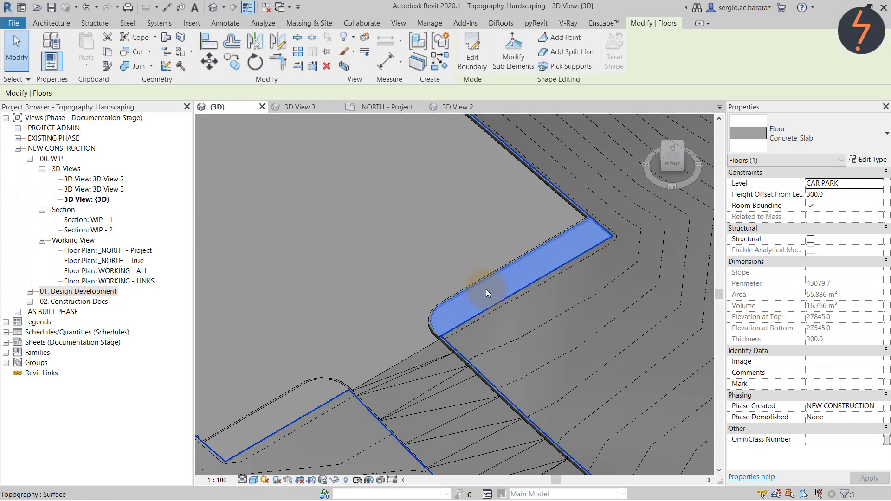
{"action": "left_click", "coordinate": [869, 159]}
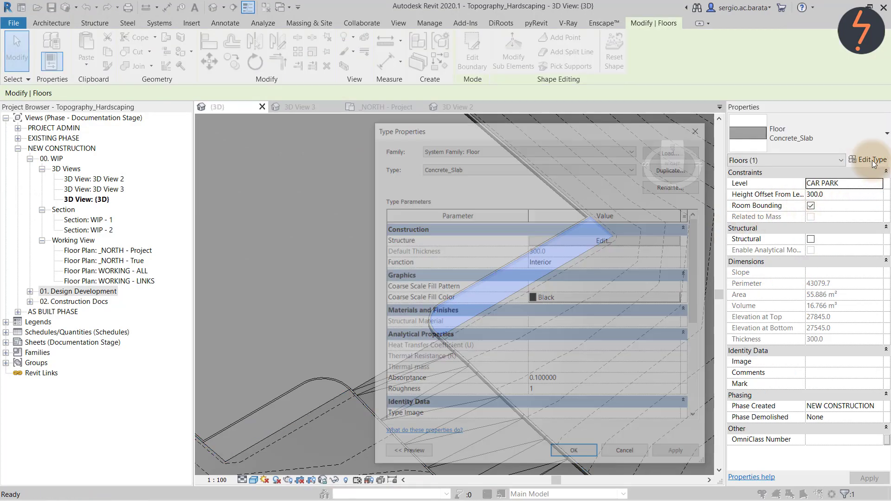
{"action": "left_click", "coordinate": [659, 239]}
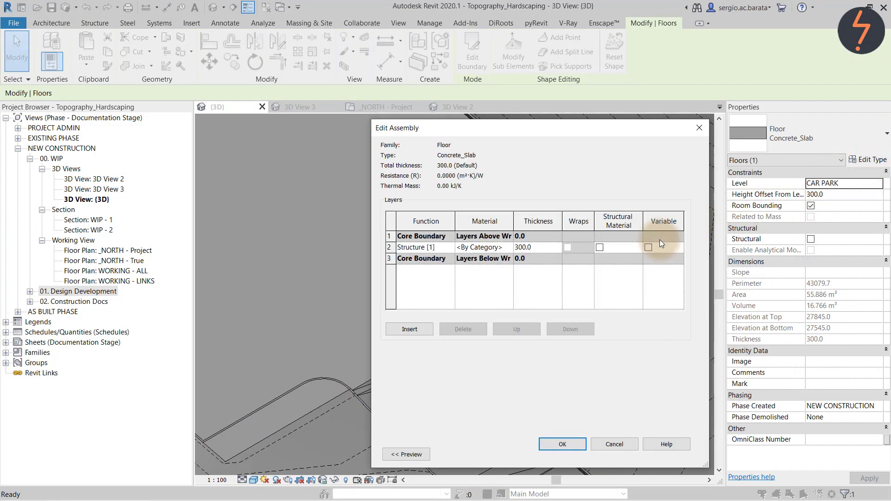
{"action": "left_click", "coordinate": [510, 247]}
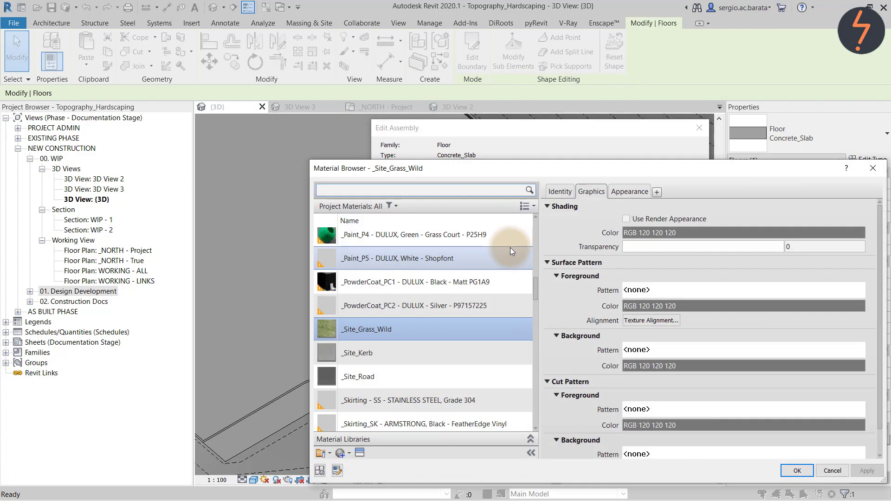
{"action": "left_click", "coordinate": [508, 376]}
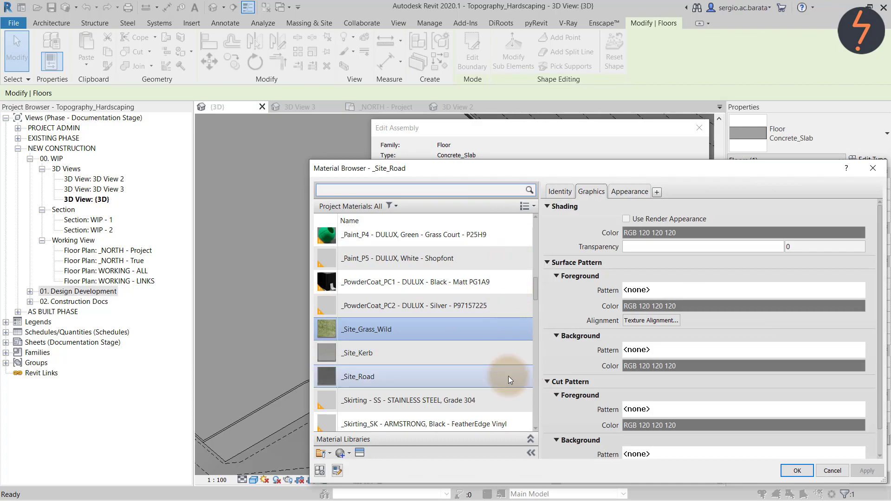
{"action": "left_click", "coordinate": [797, 471]}
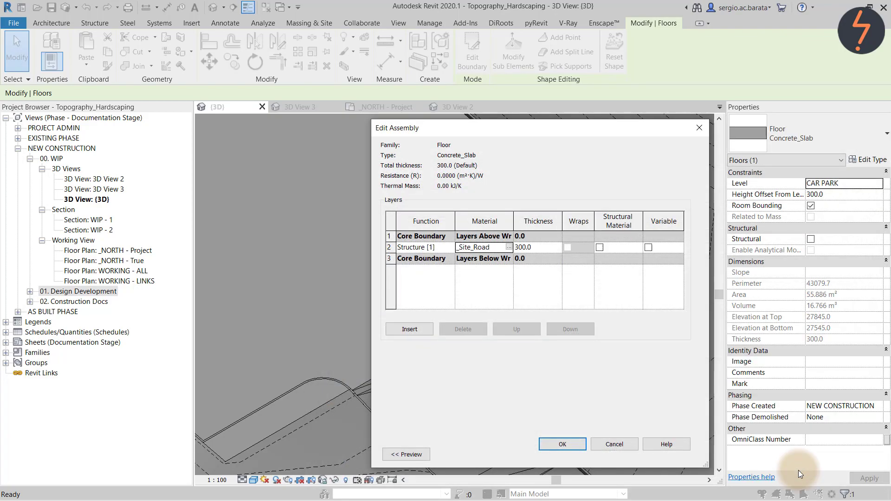
{"action": "left_click", "coordinate": [546, 447]}
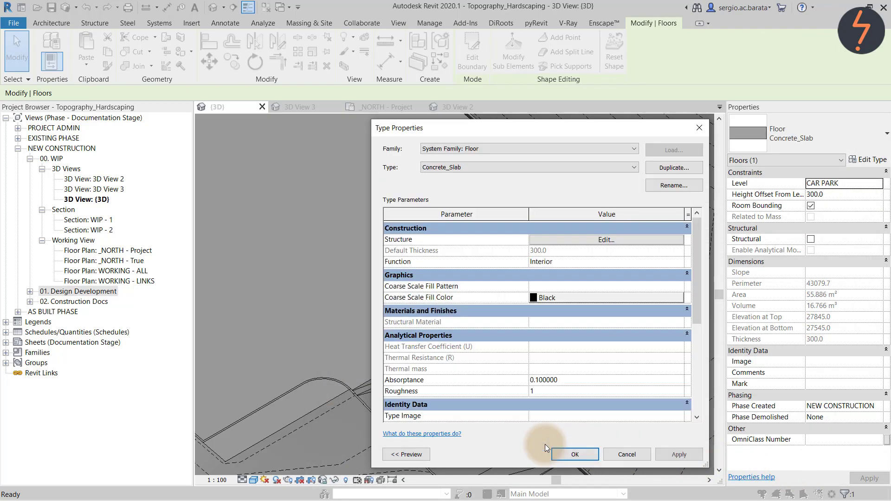
{"action": "left_click", "coordinate": [584, 455]}
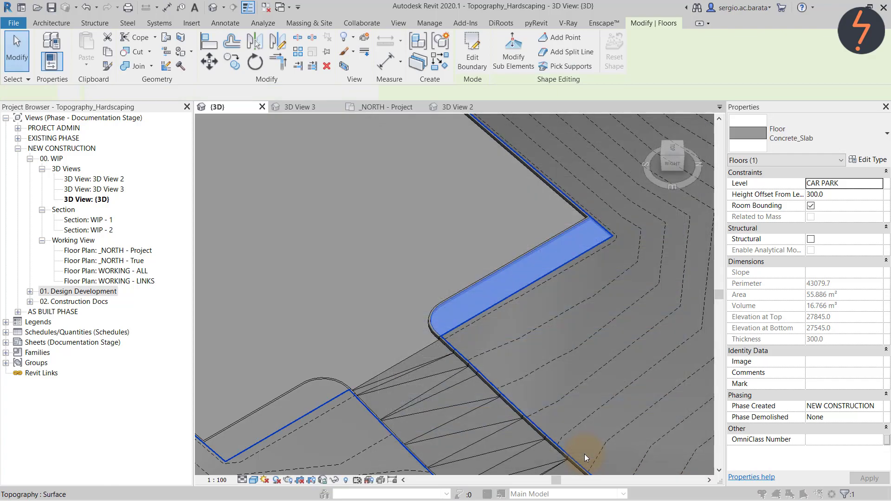
{"action": "left_click", "coordinate": [610, 23]}
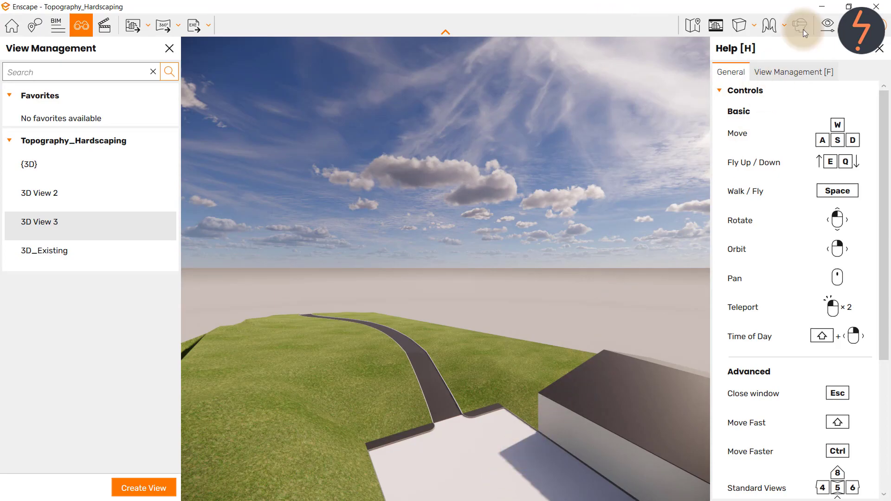
{"action": "left_click", "coordinate": [821, 4]}
Assign _Site_Road to the Pad 2 building pad's structure layer and check the dark render
{"action": "left_click", "coordinate": [500, 215]}
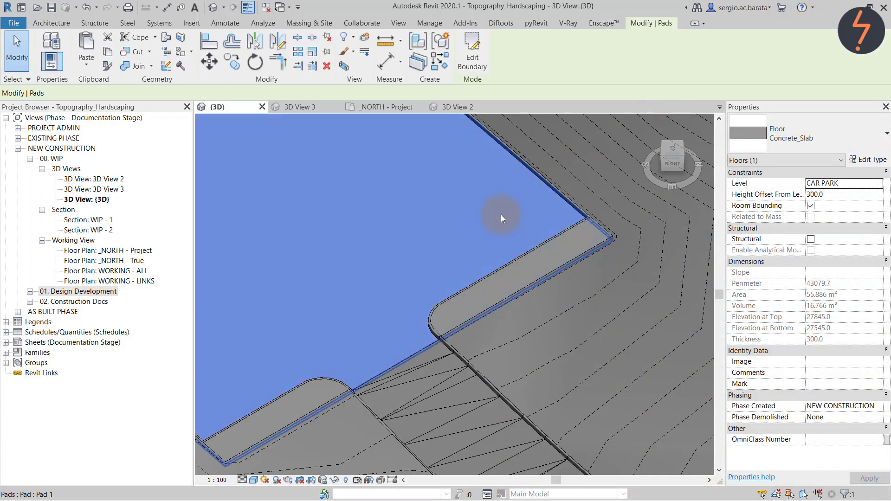
{"action": "left_click", "coordinate": [872, 160]}
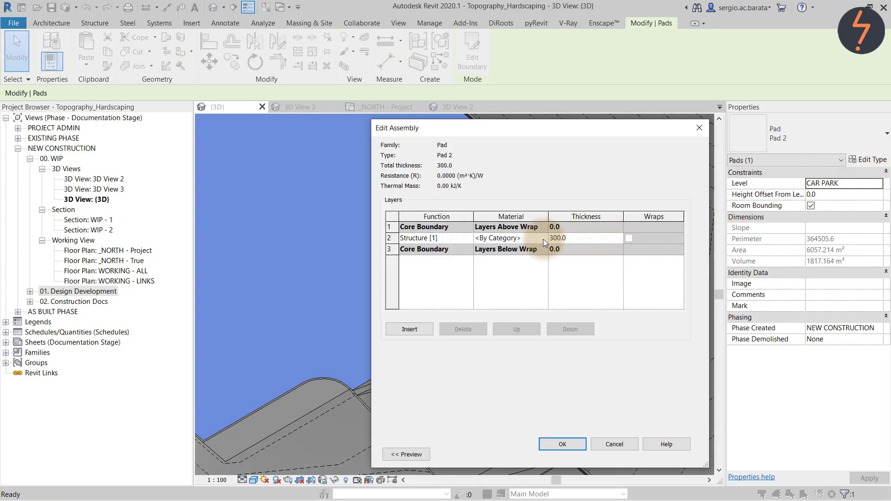
{"action": "left_click", "coordinate": [543, 238]}
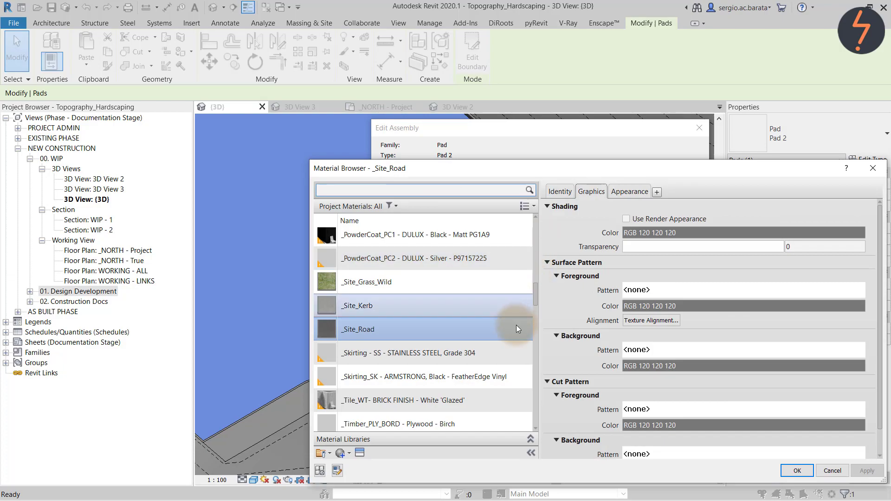
{"action": "left_click", "coordinate": [799, 471]}
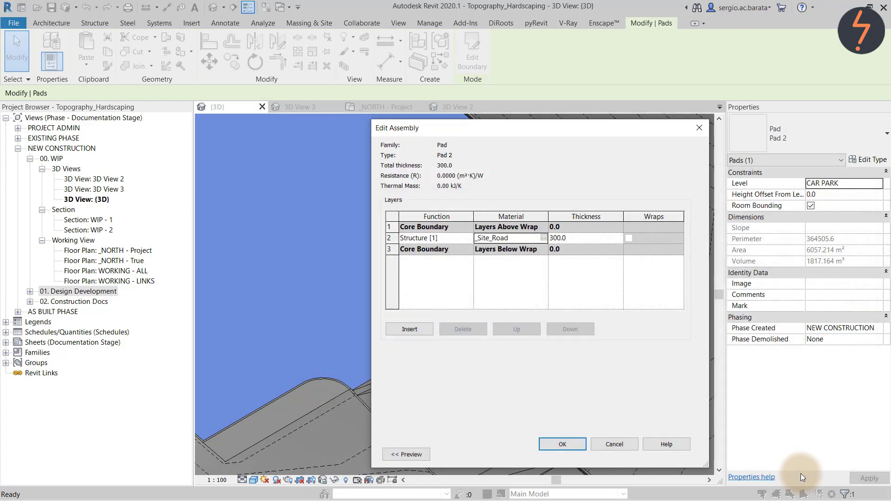
{"action": "left_click", "coordinate": [567, 445]}
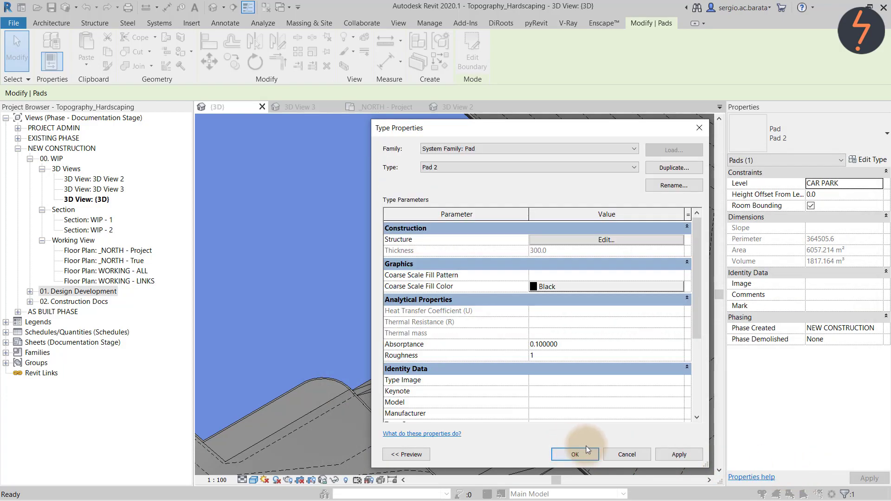
{"action": "left_click", "coordinate": [575, 454]}
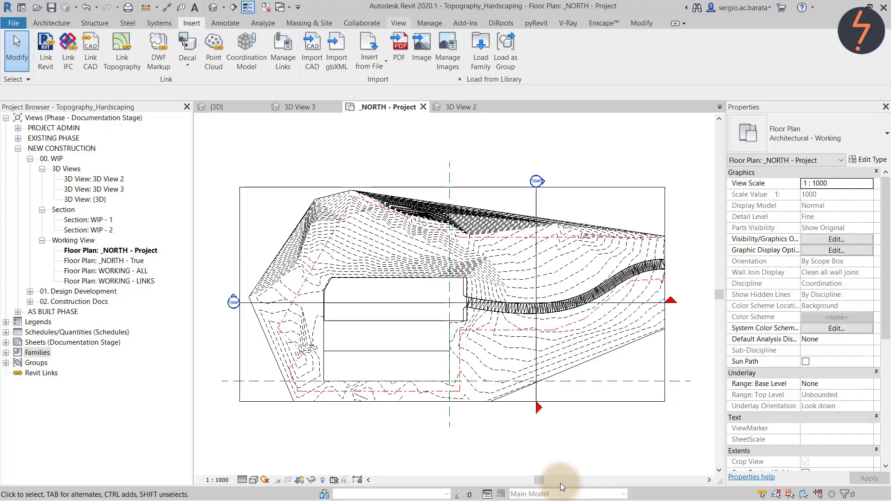
{"action": "left_click", "coordinate": [398, 23]}
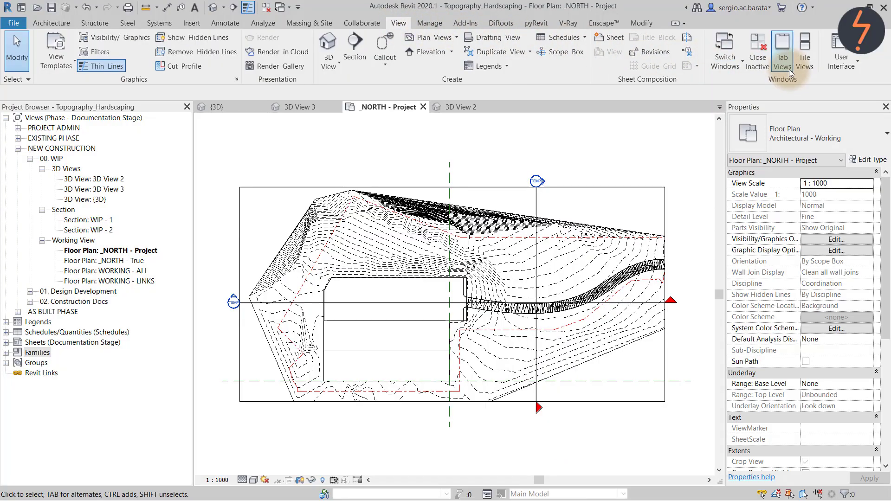
Close the inactive views and expand the project's Parking families in the browser
{"action": "left_click", "coordinate": [755, 61]}
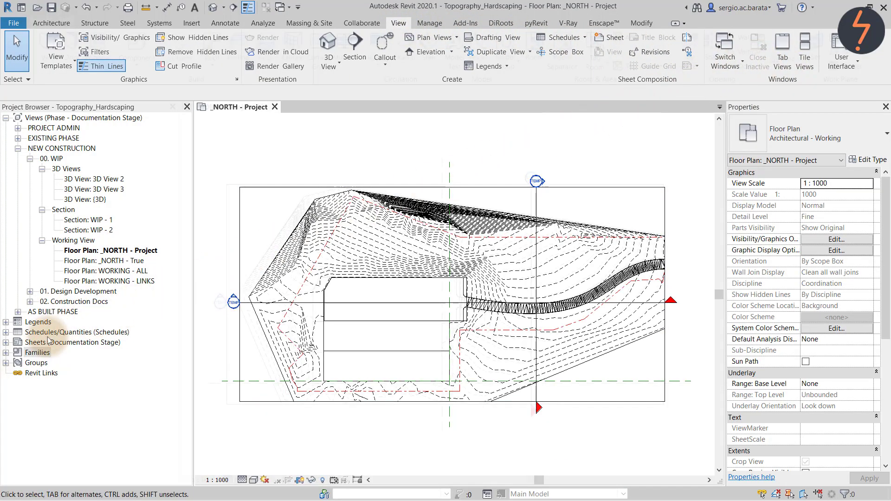
{"action": "left_click", "coordinate": [6, 353]}
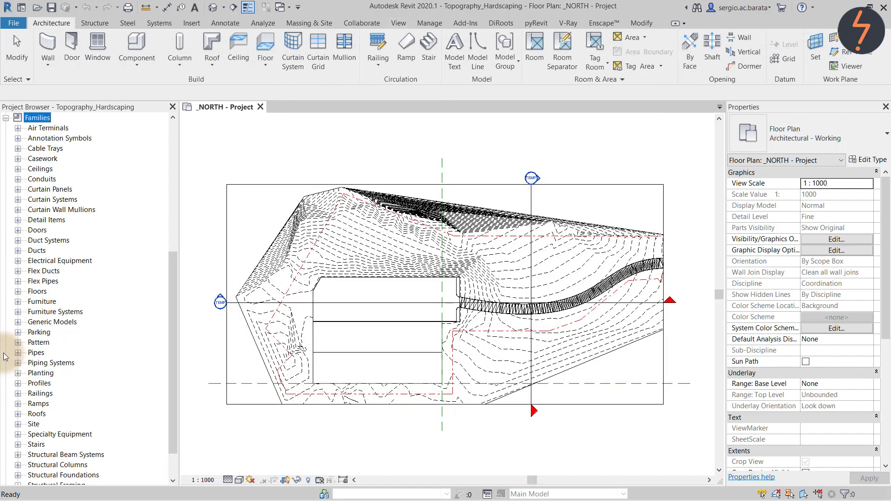
{"action": "left_click", "coordinate": [17, 332]}
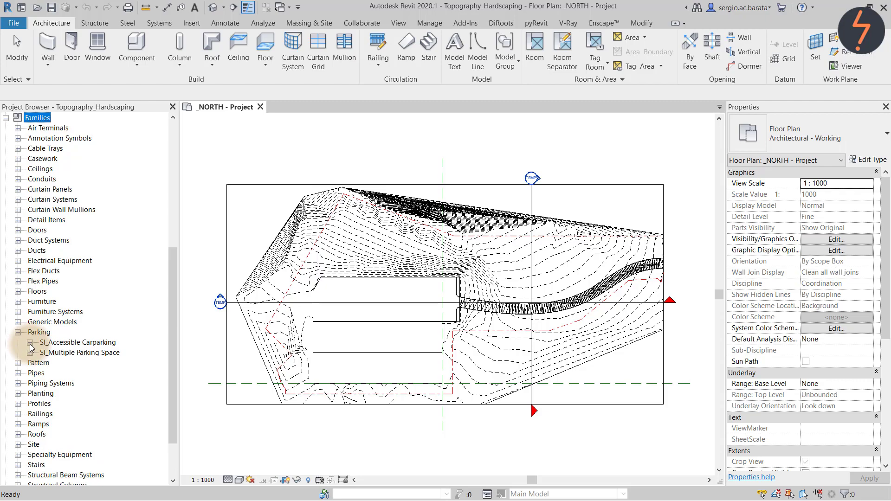
Start placing 5400 X 2700_WheelStop spaces from SI_Multiple Parking Space on the plan
{"action": "left_click", "coordinate": [29, 343]}
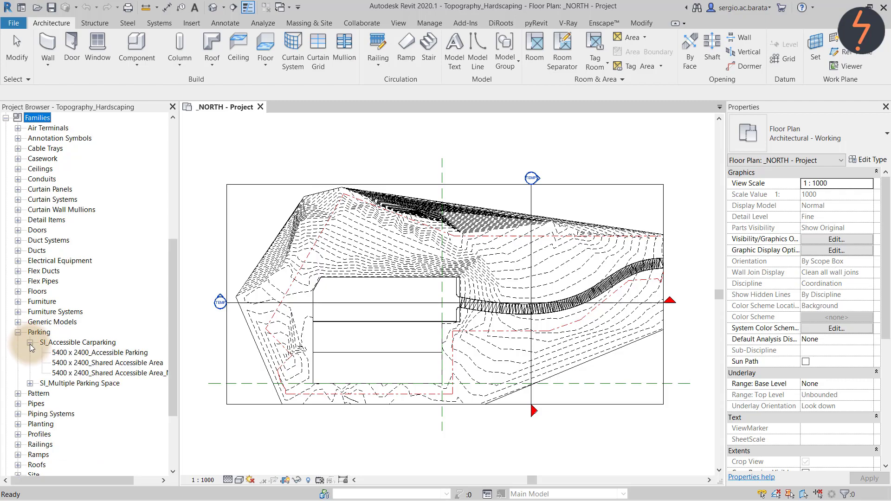
{"action": "left_click", "coordinate": [99, 353]}
{"action": "left_click", "coordinate": [29, 383]}
{"action": "left_click", "coordinate": [89, 414]}
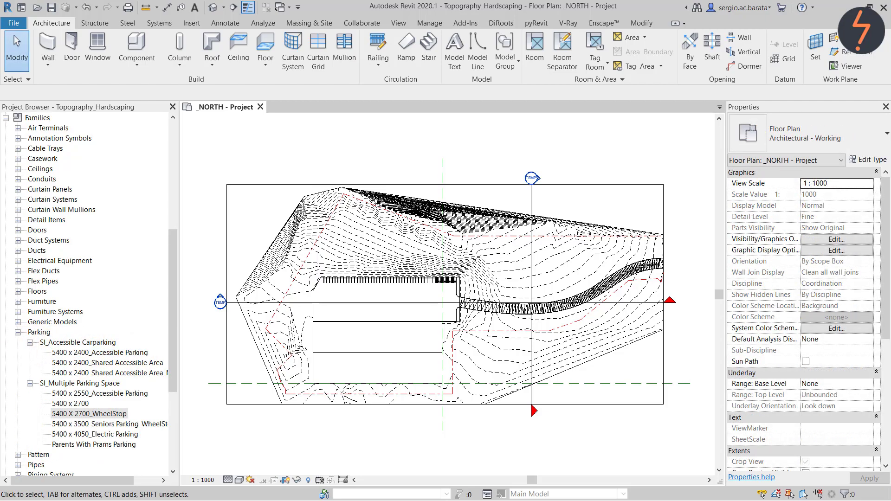